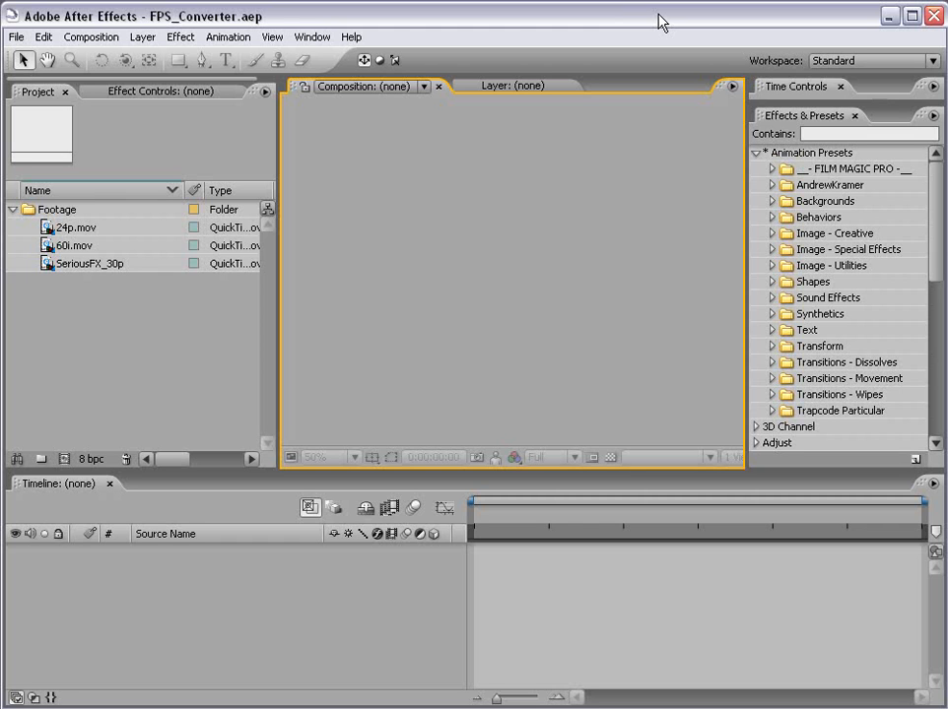
# Check the frame rate and footage details of 24p.mov, 60i.mov and SeriousFX_30p in the project.
pyautogui.moveTo(127, 329); pyautogui.dragTo(107, 317)
pyautogui.click(77, 229)
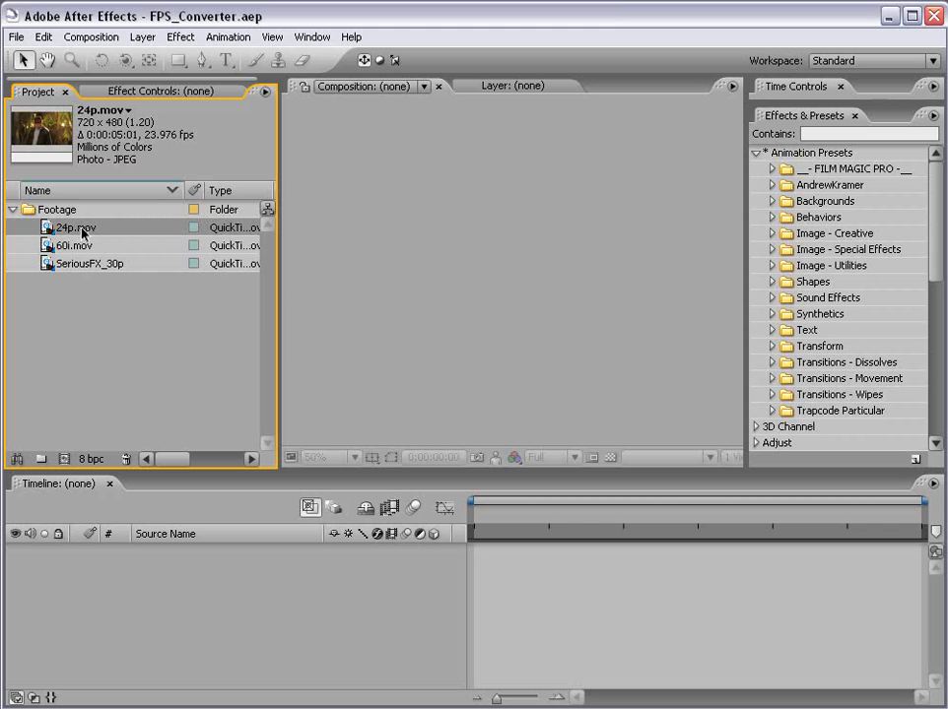
pyautogui.click(72, 250)
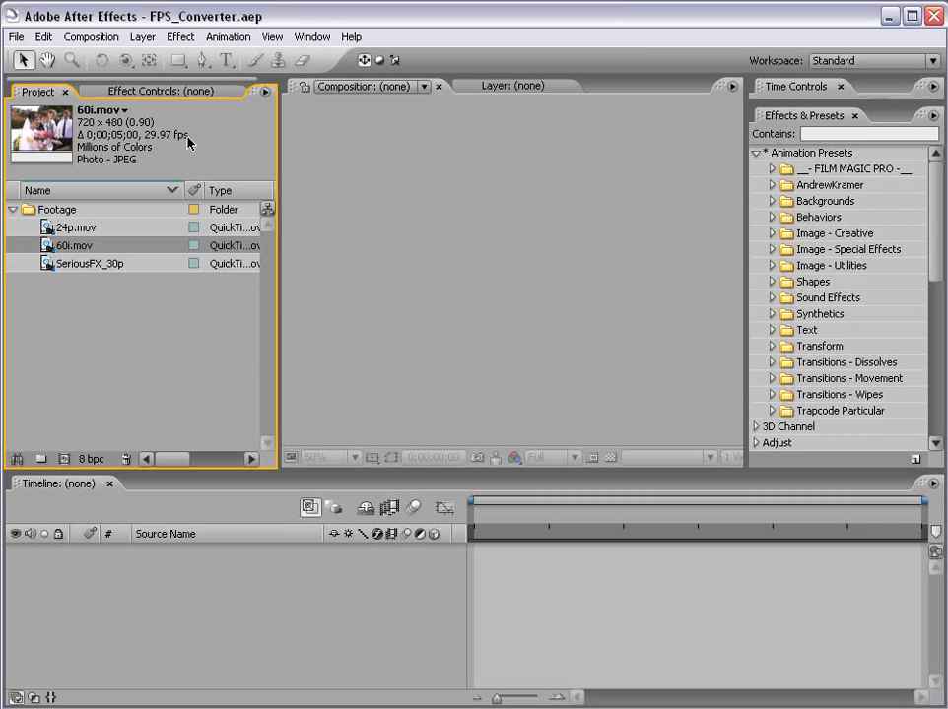
pyautogui.click(75, 265)
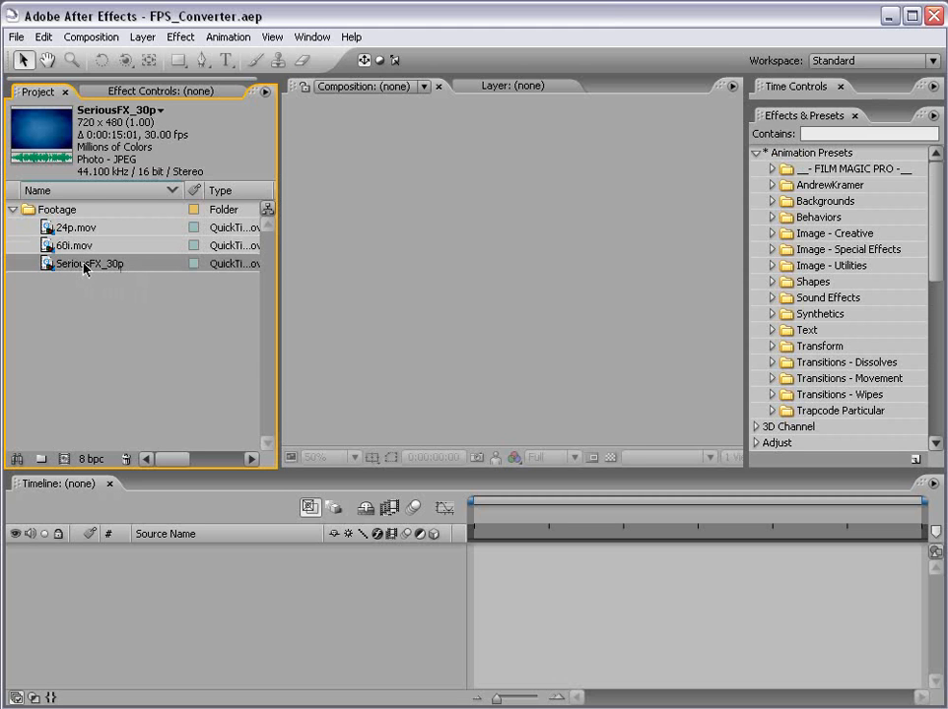
pyautogui.click(163, 335)
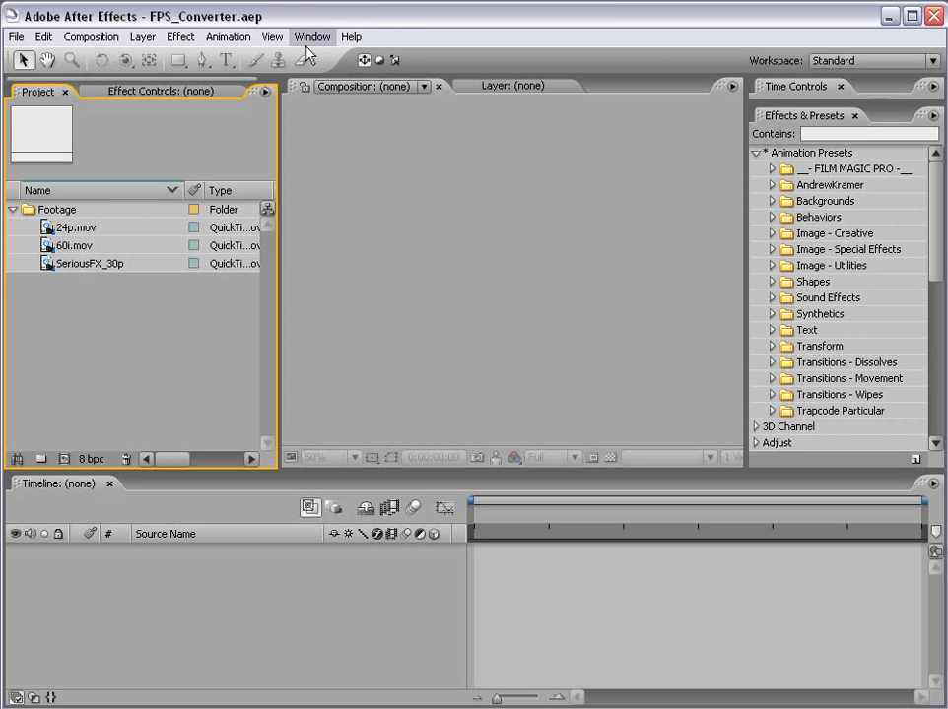
# Switch to Firefox, read the film and television standards in Wikipedia's Frame rate article, and return to After Effects.
pyautogui.hotkey('alt', 'Tab')
pyautogui.moveTo(307, 73); pyautogui.dragTo(268, 41)
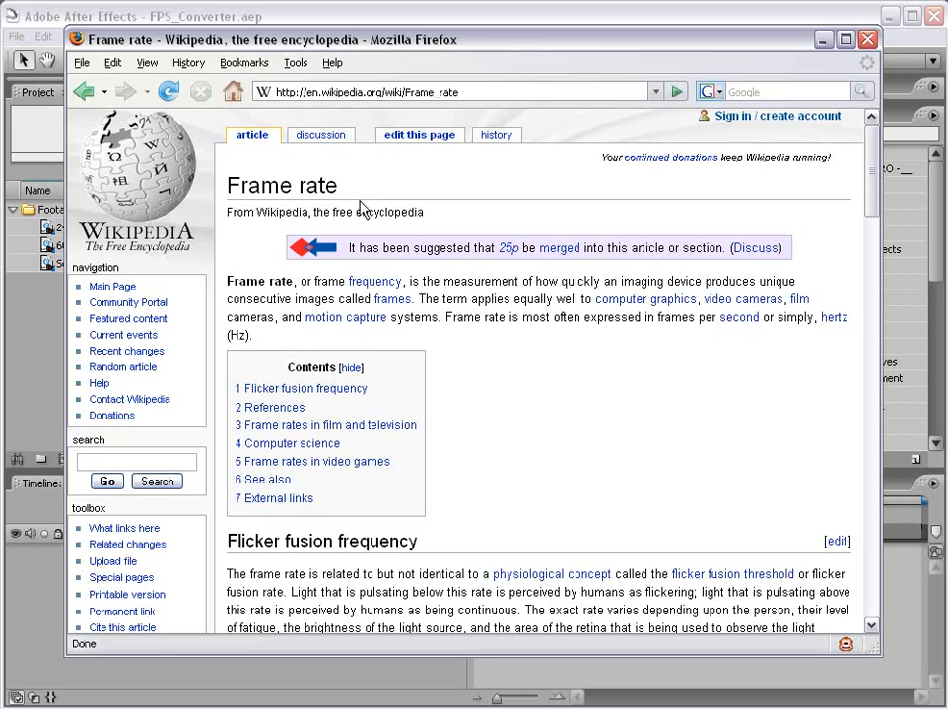
pyautogui.scroll(-20, 490, 516)
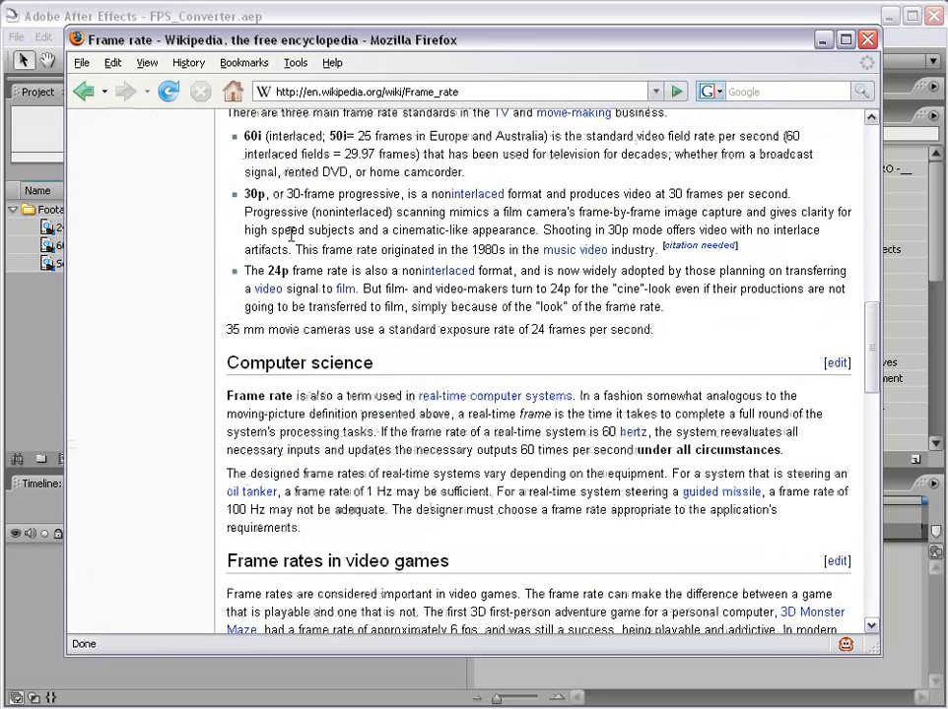
pyautogui.scroll(1, 291, 236)
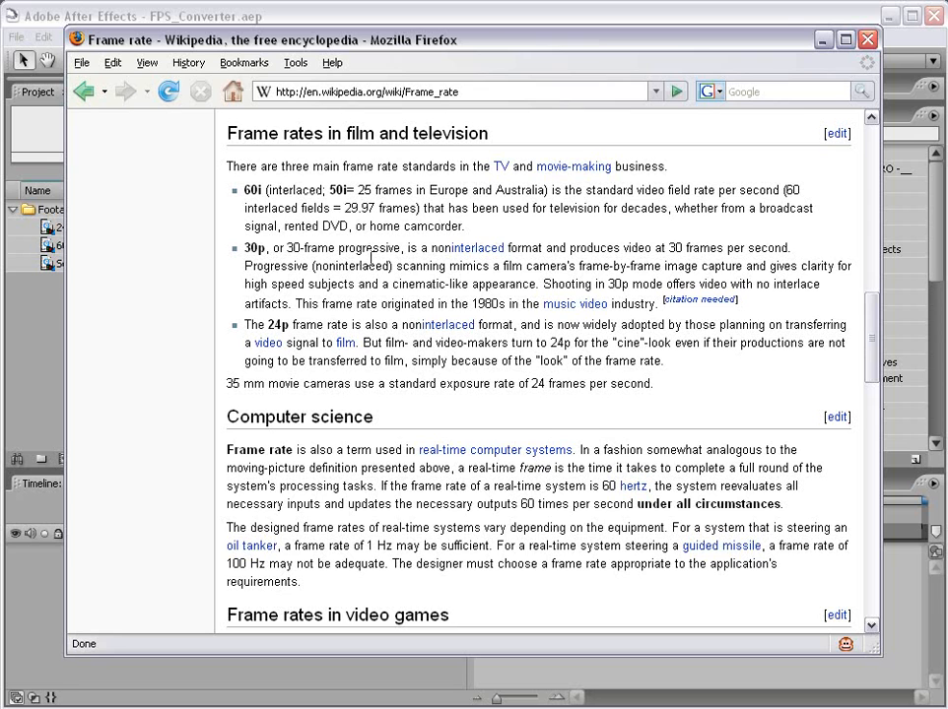
pyautogui.click(146, 14)
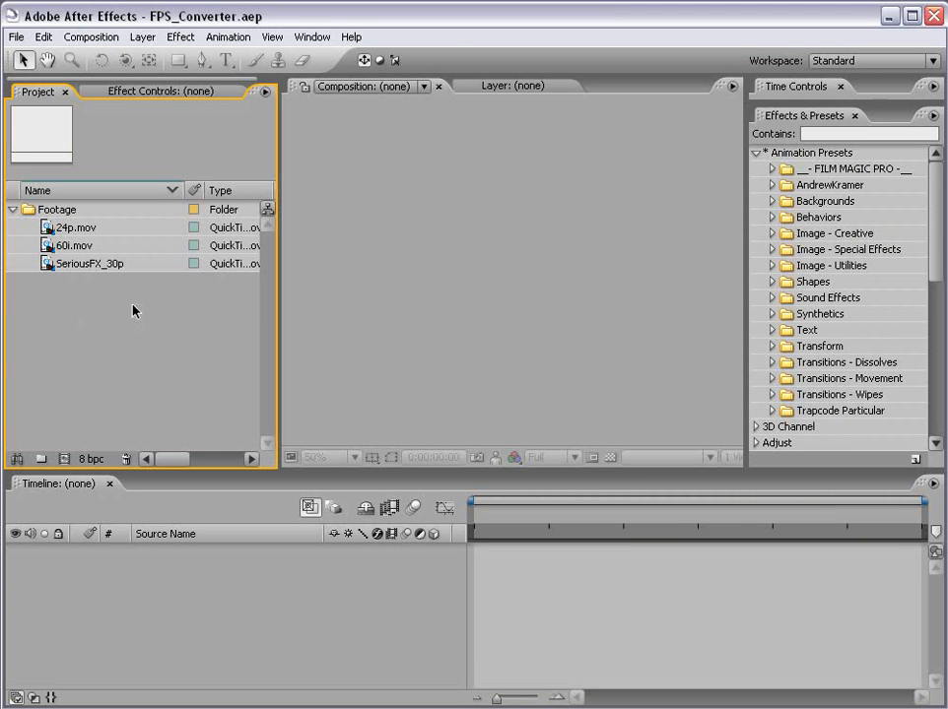
# Open 60i.mov in its own viewer and play and scrub through it to inspect the interlacing.
pyautogui.doubleClick(76, 246)
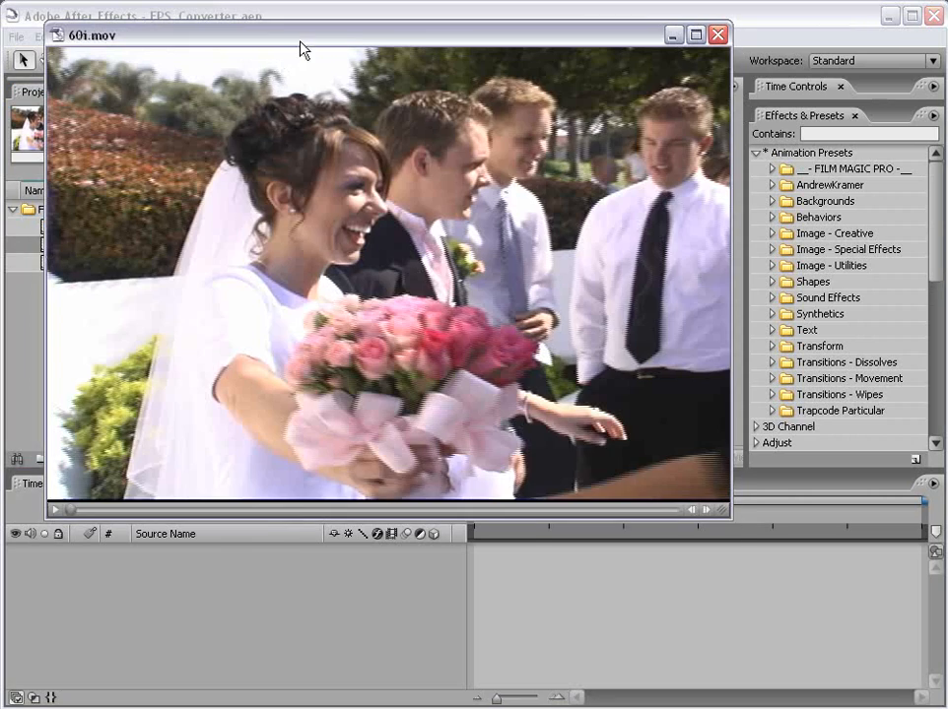
pyautogui.moveTo(299, 39); pyautogui.dragTo(309, 97)
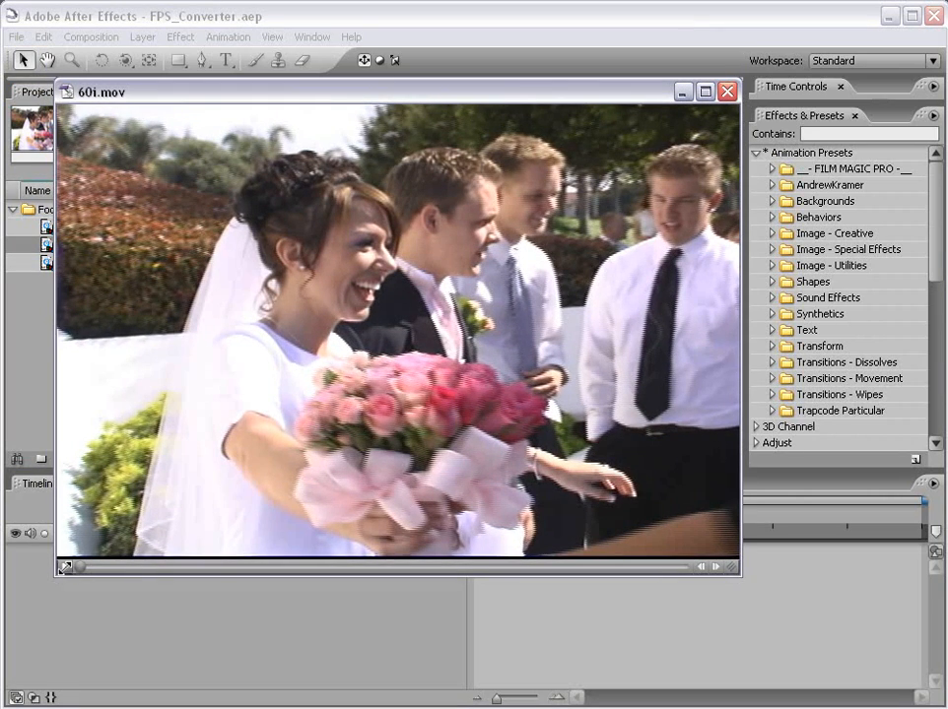
pyautogui.click(65, 567)
pyautogui.click(65, 567)
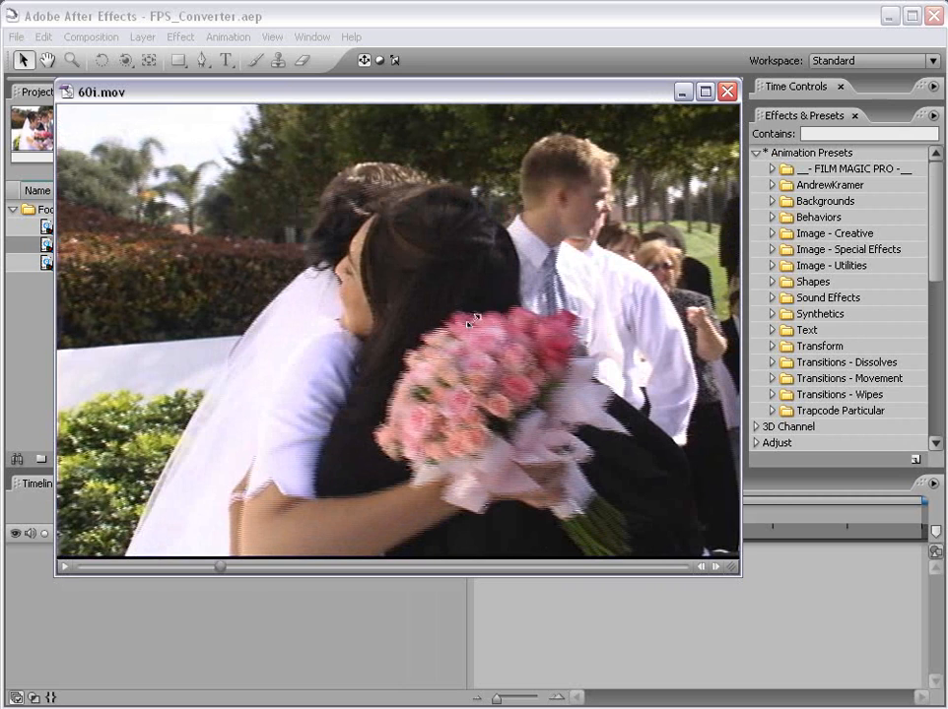
pyautogui.moveTo(220, 567); pyautogui.dragTo(611, 565)
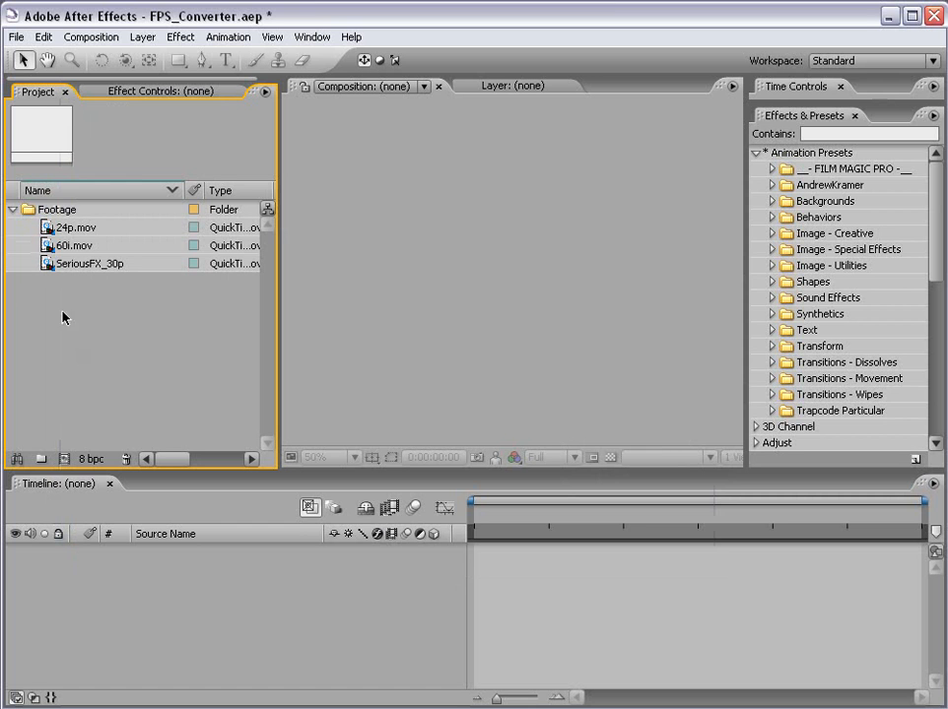
# Open the footage interpretation settings of 60i.mov and conform its frame rate to 23.976 frames per second.
pyautogui.rightClick(66, 247)
pyautogui.moveTo(126, 286)
pyautogui.click(274, 294)
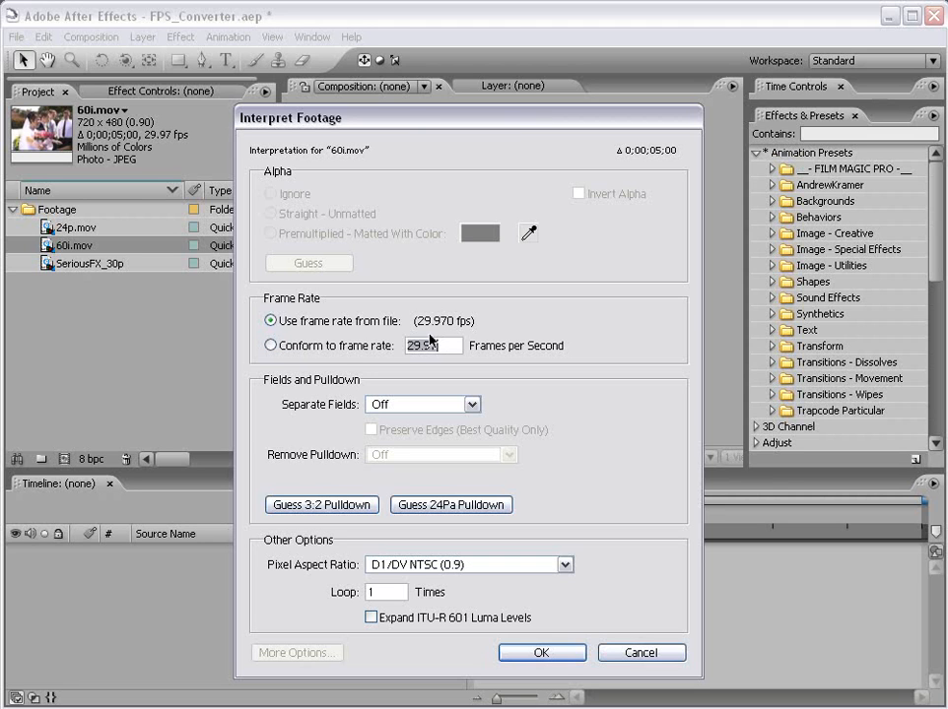
pyautogui.click(270, 345)
pyautogui.moveTo(446, 345); pyautogui.dragTo(360, 351)
pyautogui.write('23.')
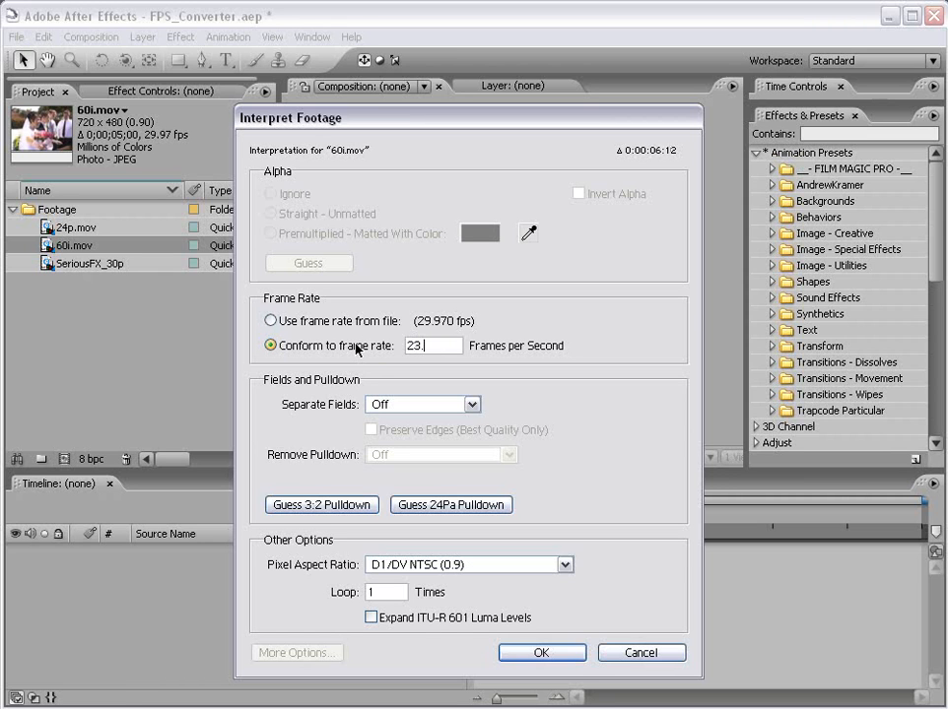
pyautogui.write('976')
# Separate the fields of 60i.mov as Lower Field First with Preserve Edges enabled, and apply the interpretation.
pyautogui.click(372, 404)
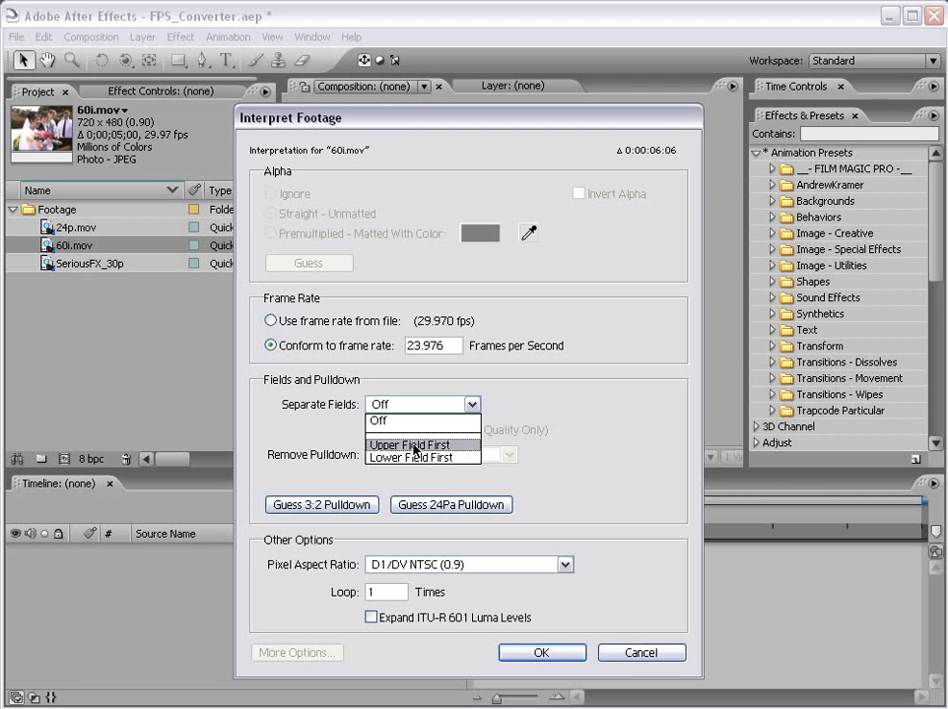
pyautogui.click(414, 458)
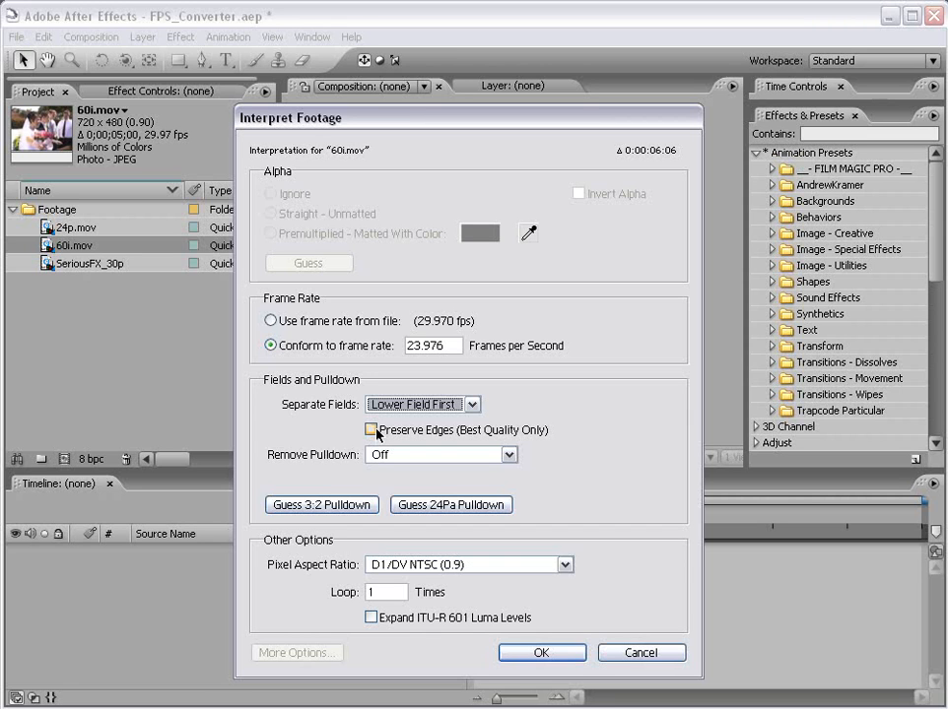
pyautogui.click(373, 428)
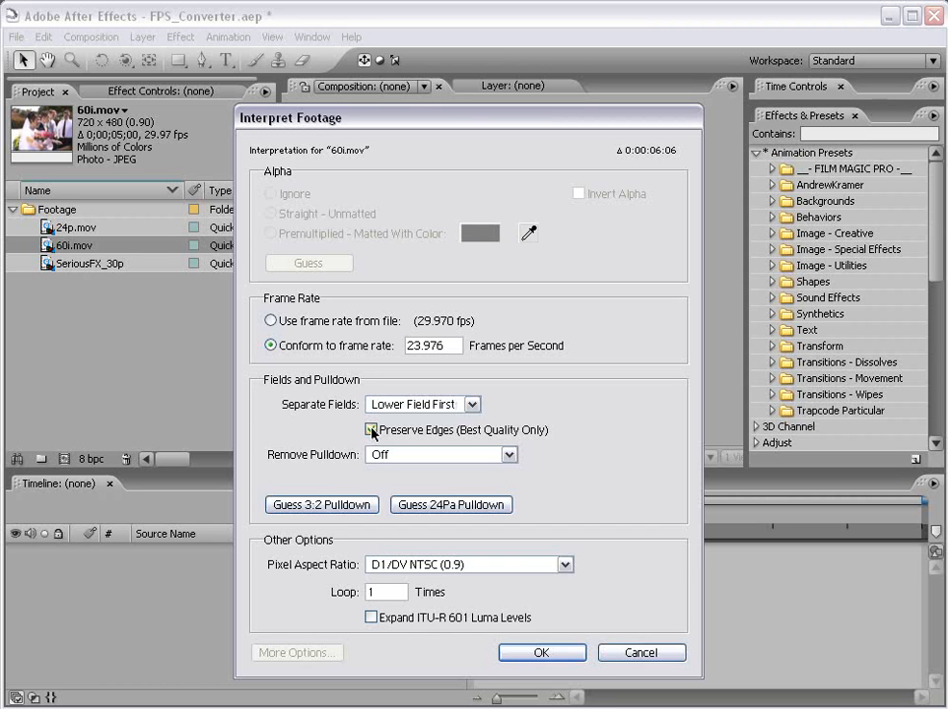
pyautogui.click(542, 653)
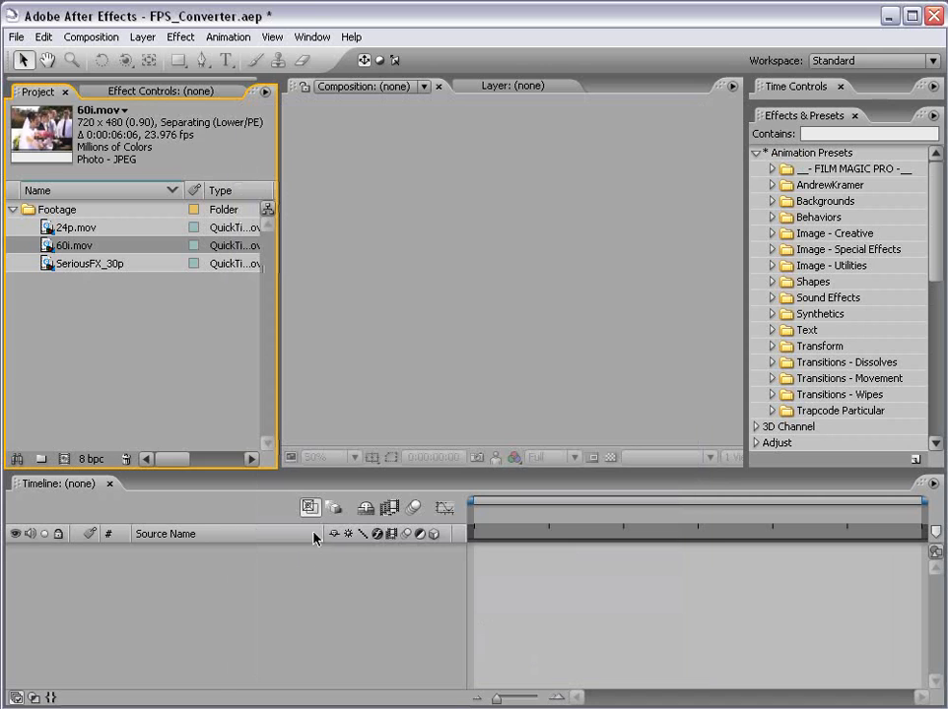
# Check the footage details of the reinterpreted 60i.mov and create a new composition from it.
pyautogui.click(219, 365)
pyautogui.click(85, 247)
pyautogui.click(84, 275)
pyautogui.click(71, 247)
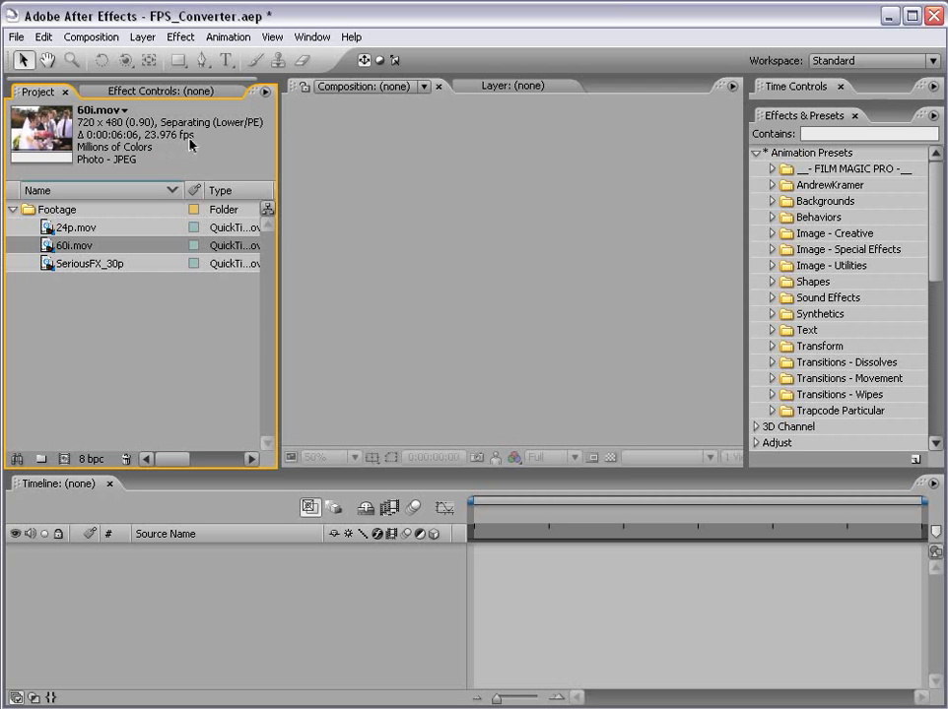
pyautogui.click(83, 308)
pyautogui.moveTo(50, 247); pyautogui.dragTo(68, 464)
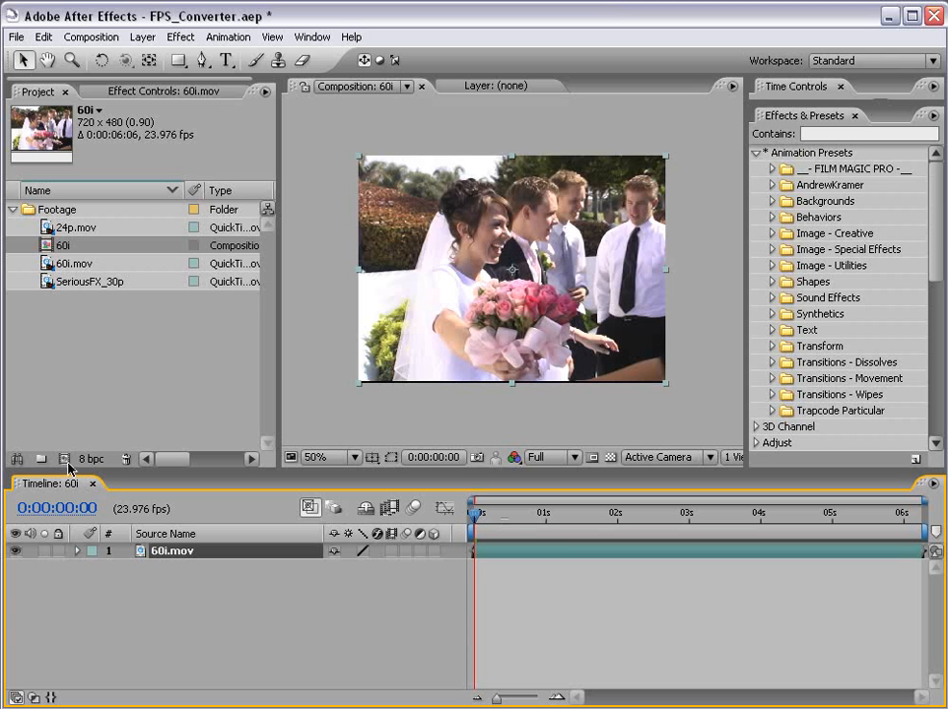
# Review the 60i composition's frame rate and duration in its settings, and preview its playback.
pyautogui.click(90, 37)
pyautogui.click(101, 83)
pyautogui.moveTo(380, 385); pyautogui.dragTo(261, 171)
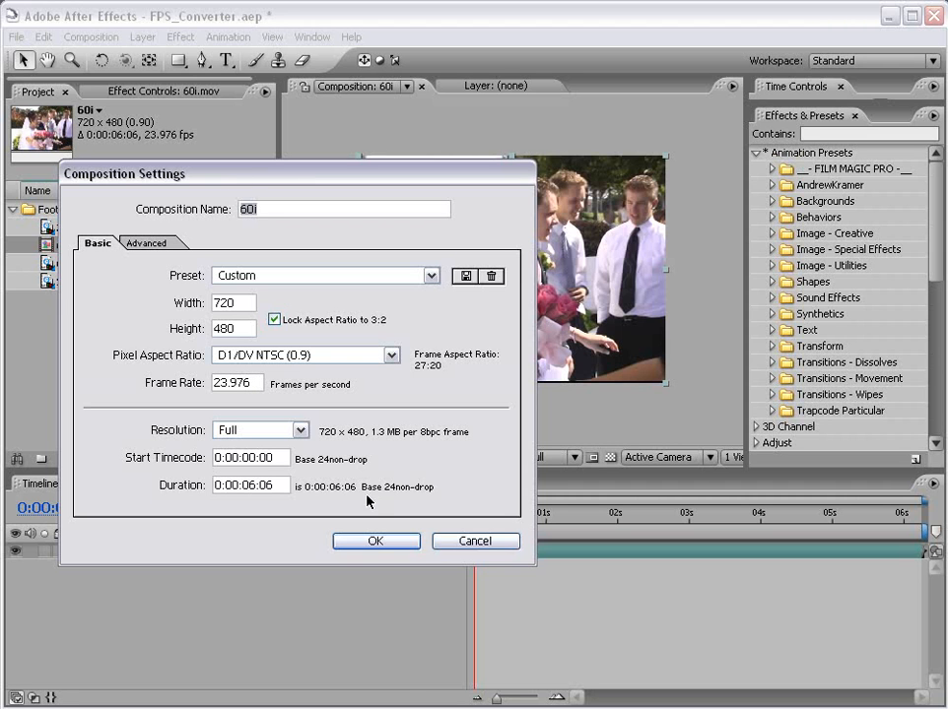
pyautogui.click(375, 541)
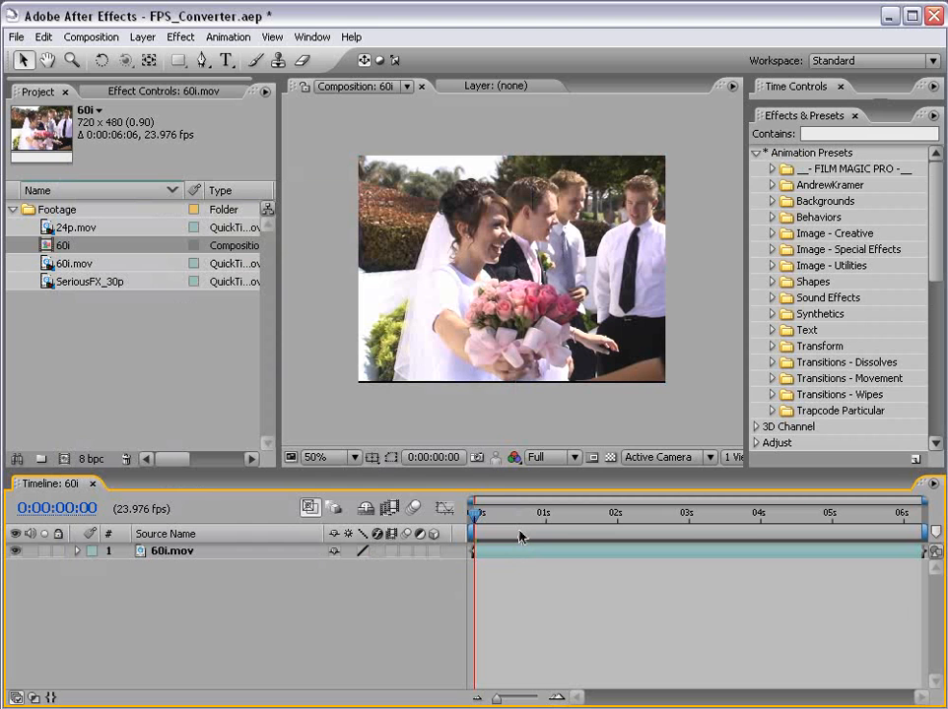
pyautogui.press('space')
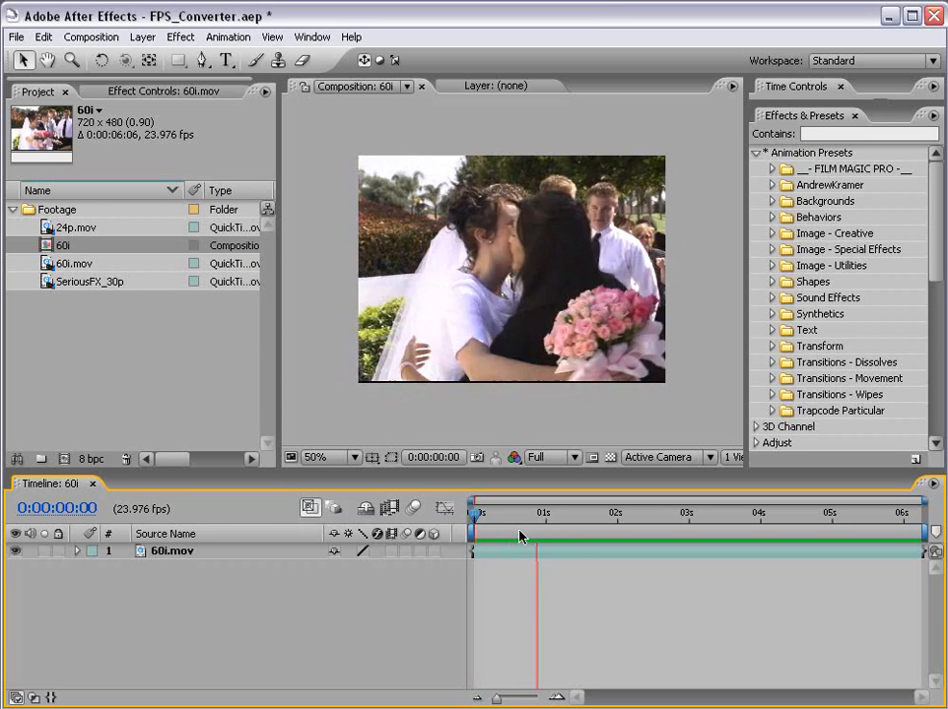